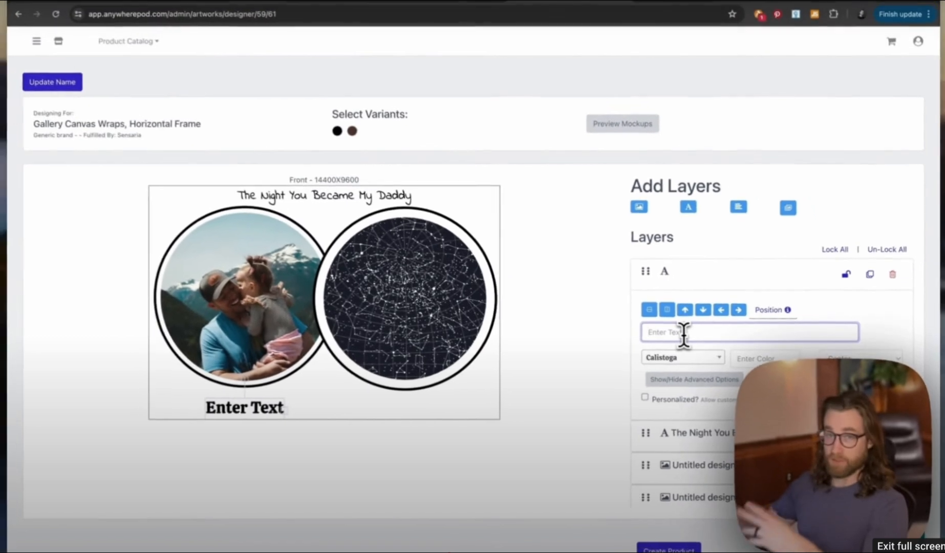
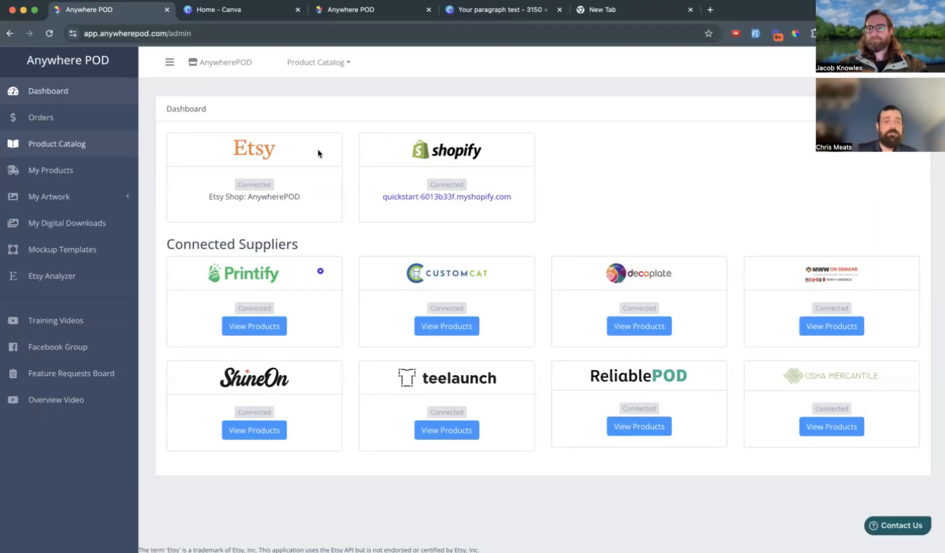
Switch to Canva, open the For My Beloved Valentine design and inspect its couple's names and 2025 text elements.
{"action": "left_click", "coordinate": [189, 12]}
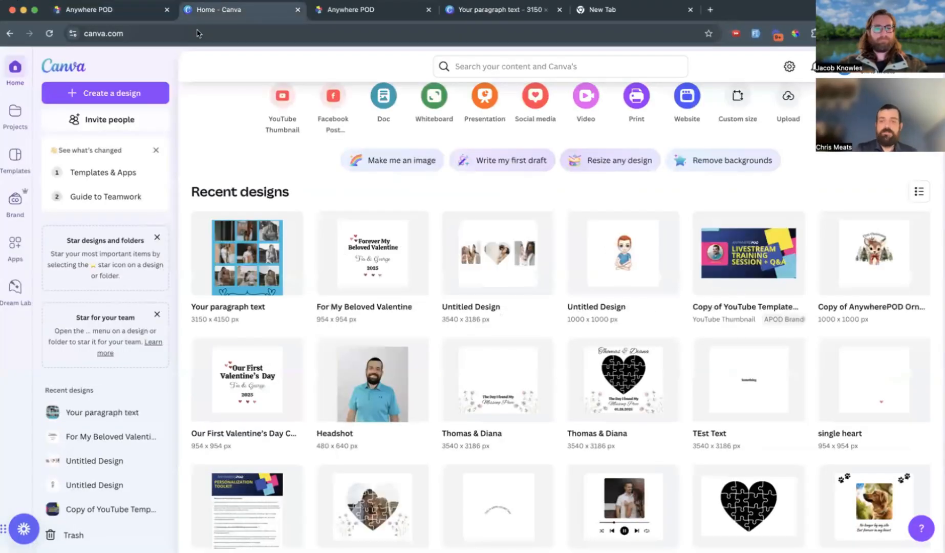
{"action": "left_click", "coordinate": [362, 261]}
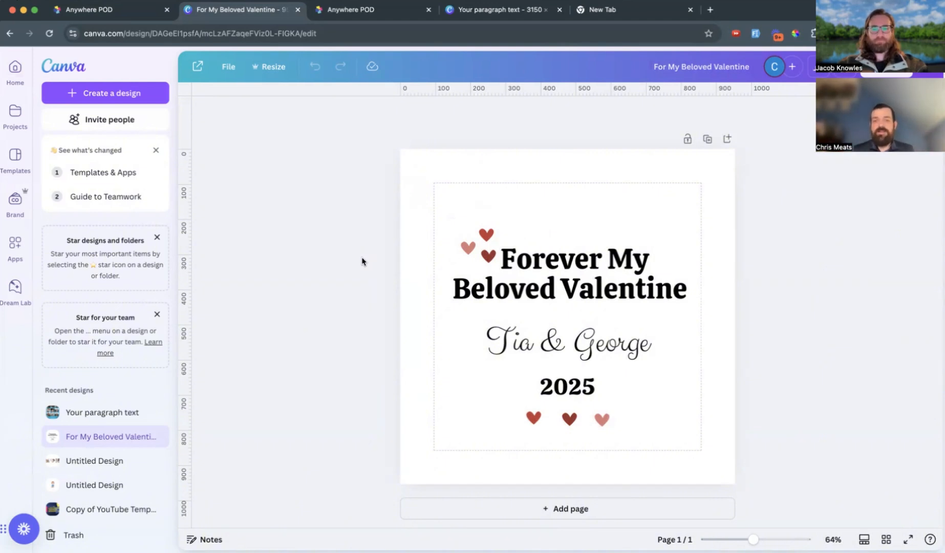
{"action": "left_click", "coordinate": [572, 356]}
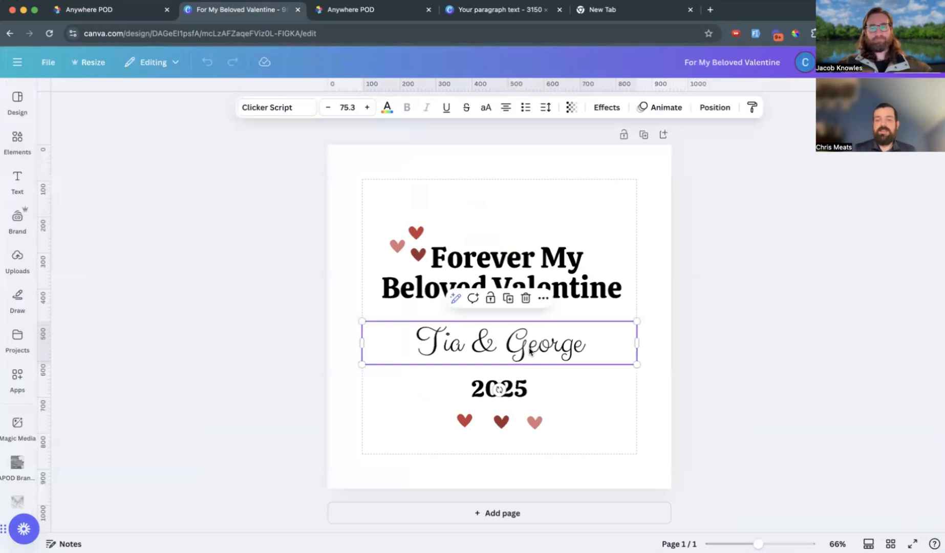
{"action": "left_click", "coordinate": [522, 392]}
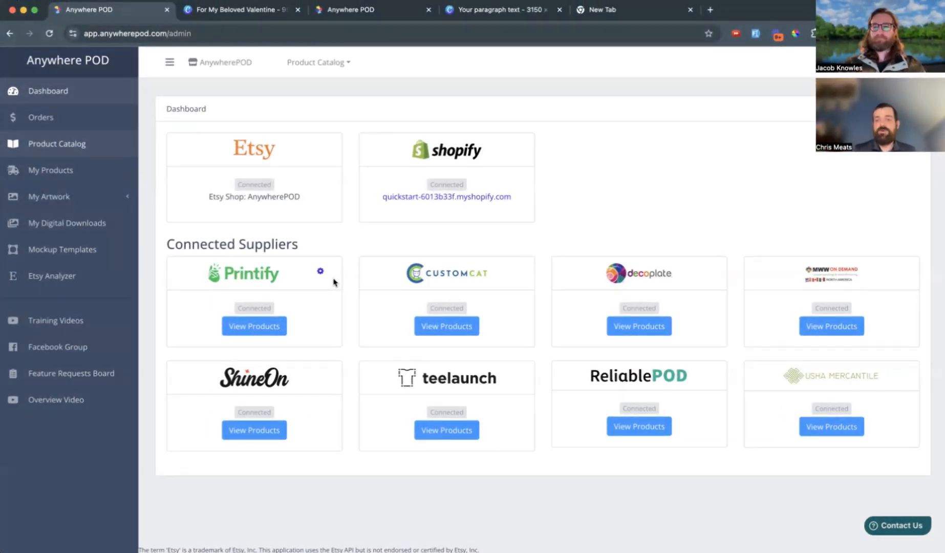
In Anywhere POD, start designing the Ceramic Ornament, 4 Shapes from the Home & Living Ornaments category.
{"action": "left_click", "coordinate": [331, 64]}
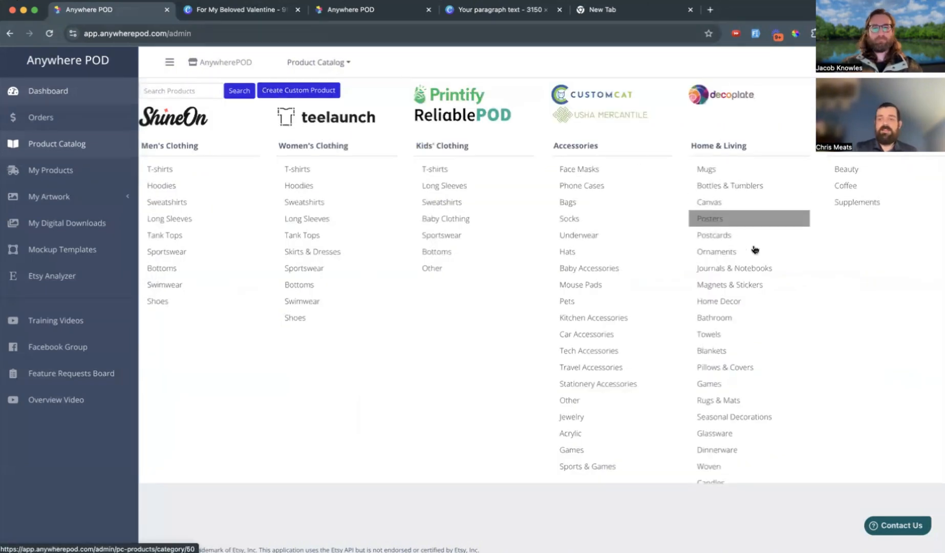
{"action": "left_click", "coordinate": [736, 253]}
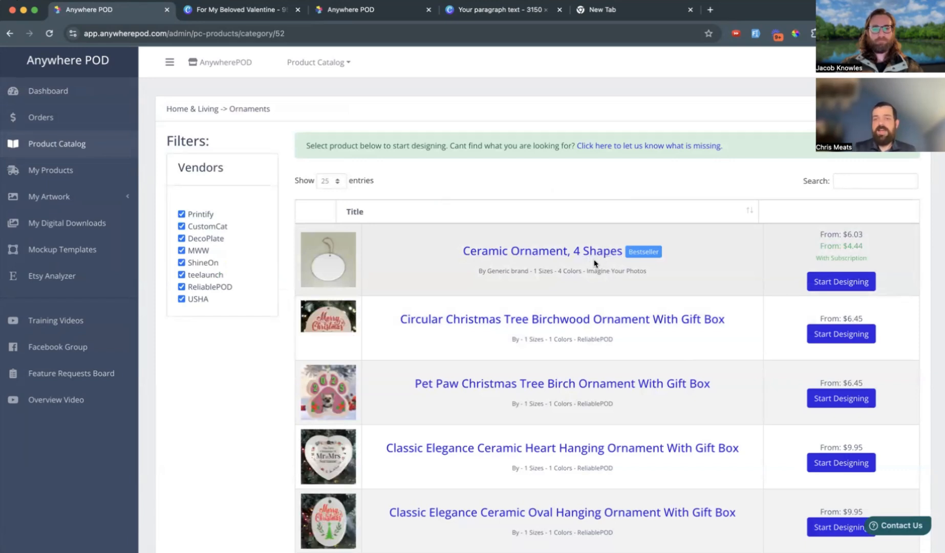
{"action": "left_click", "coordinate": [838, 282]}
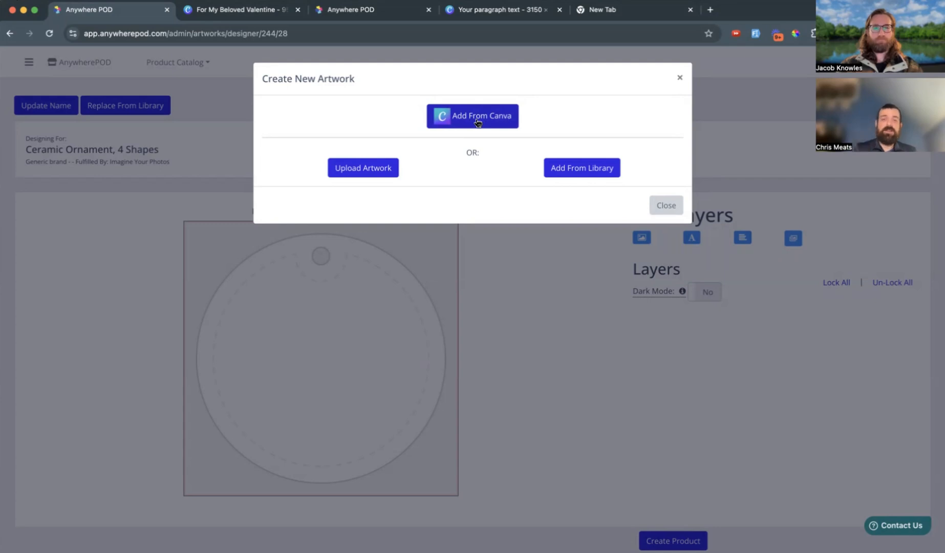
Import the For My Beloved Valentine design from Canva into the ornament as separate layers.
{"action": "left_click", "coordinate": [477, 118]}
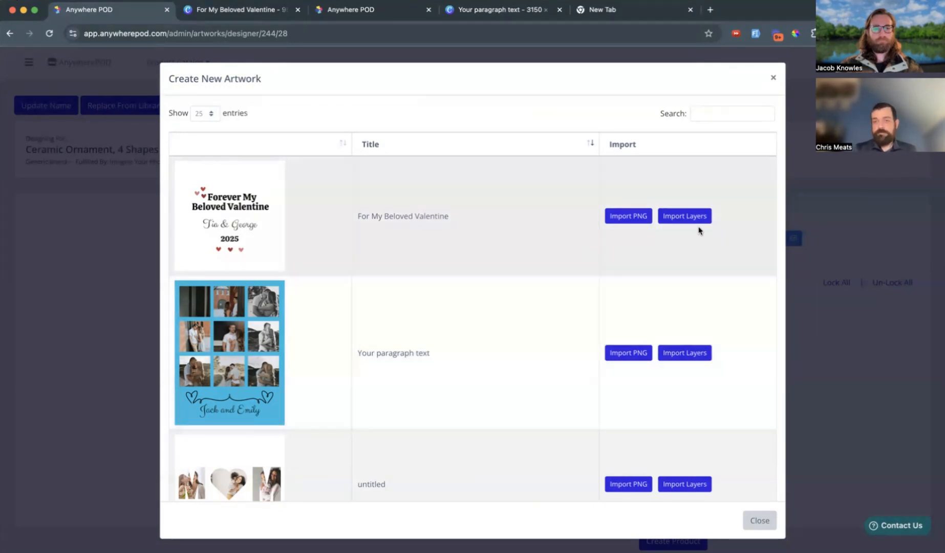
{"action": "left_click", "coordinate": [627, 217]}
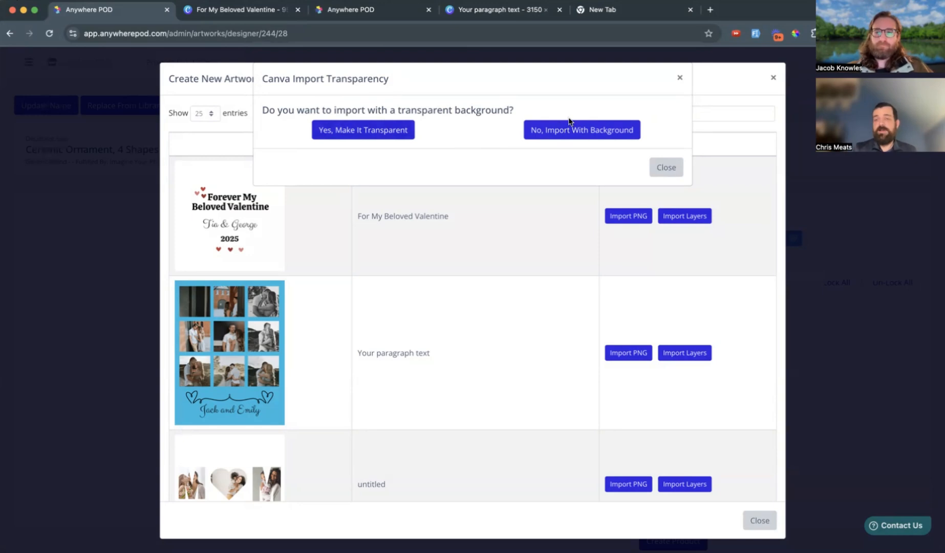
{"action": "left_click", "coordinate": [679, 78]}
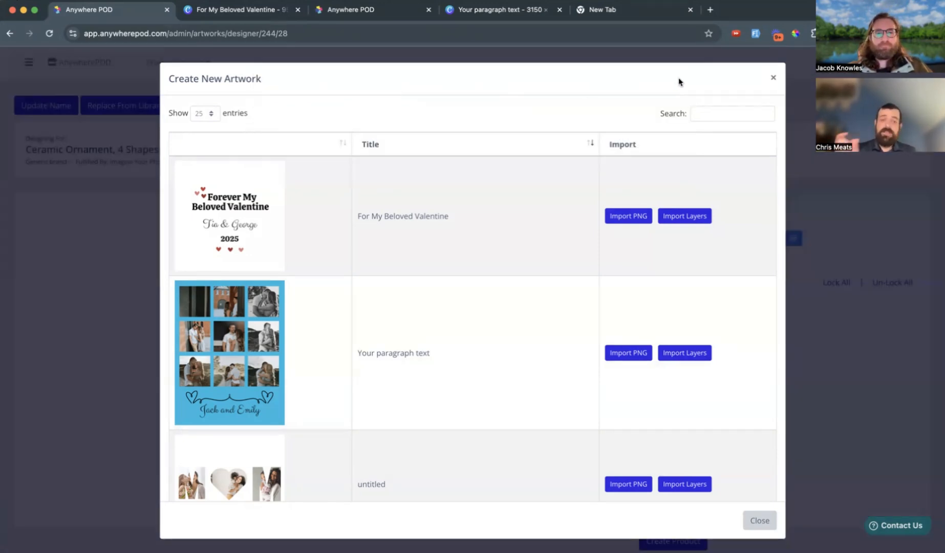
{"action": "left_click", "coordinate": [688, 223]}
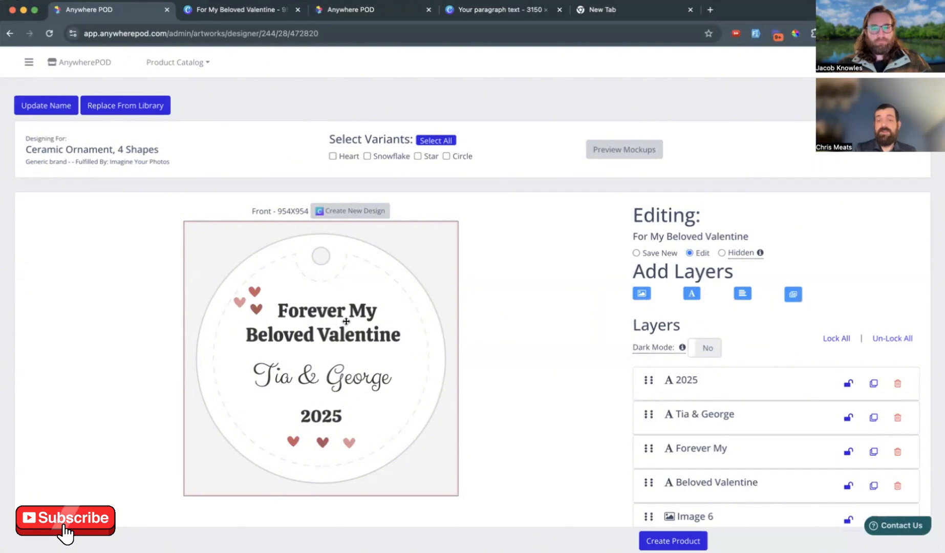
Make the couple's names layer and the 2025 layer personalizable by the customer.
{"action": "left_click", "coordinate": [361, 307]}
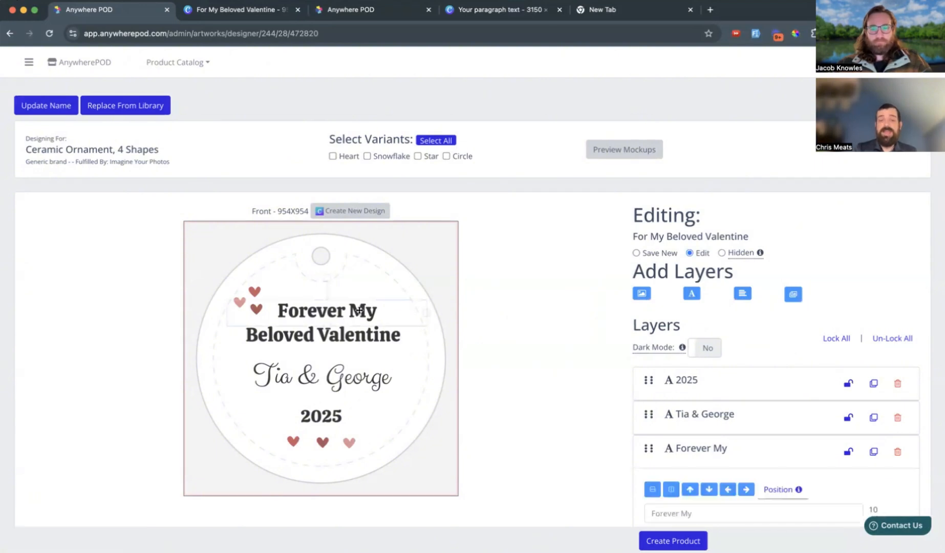
{"action": "left_click", "coordinate": [338, 375]}
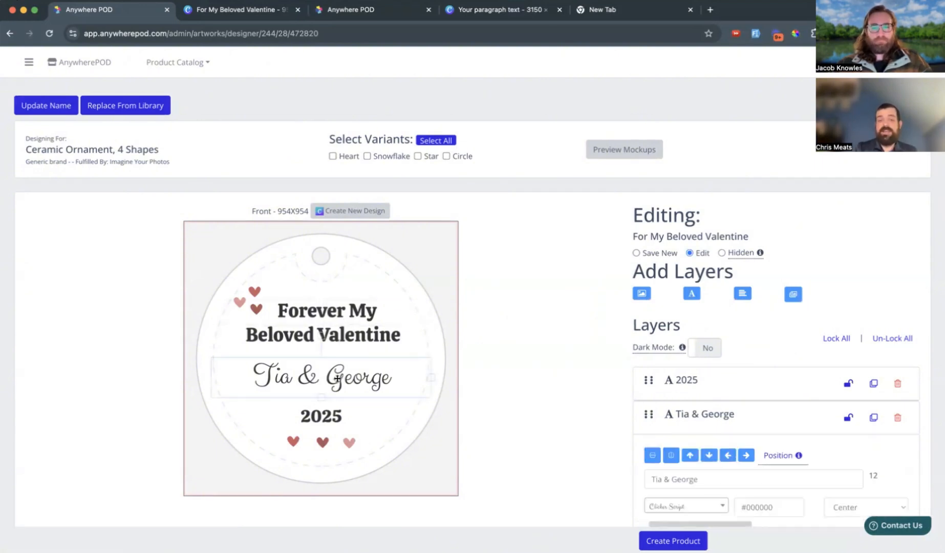
{"action": "left_click", "coordinate": [331, 415]}
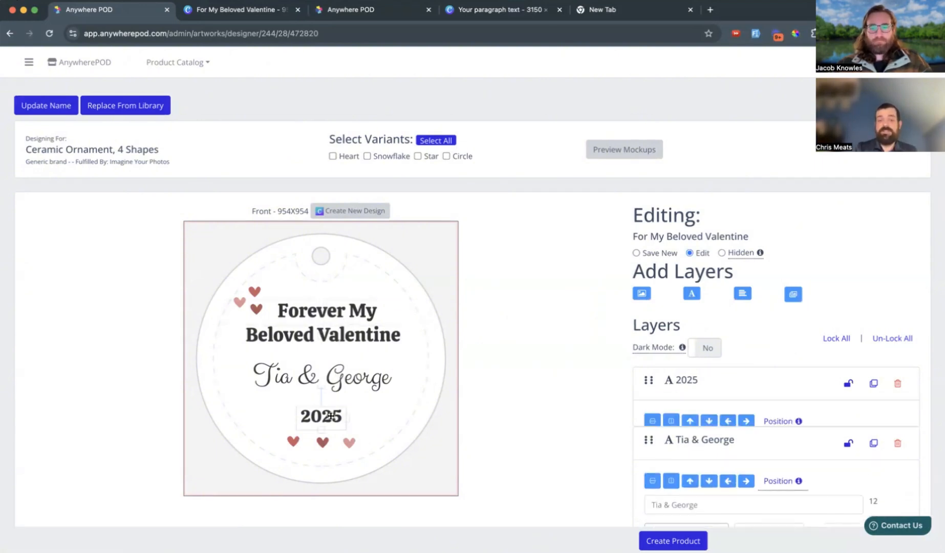
{"action": "left_click", "coordinate": [342, 379]}
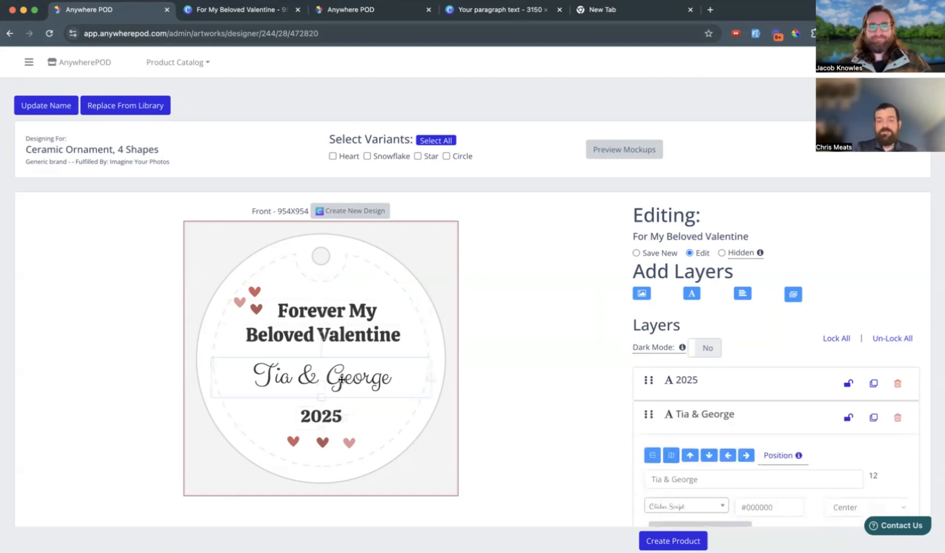
{"action": "scroll", "coordinate": [566, 445], "scroll_direction": "down", "scroll_amount": 1}
{"action": "scroll", "coordinate": [566, 444], "scroll_direction": "down", "scroll_amount": 3}
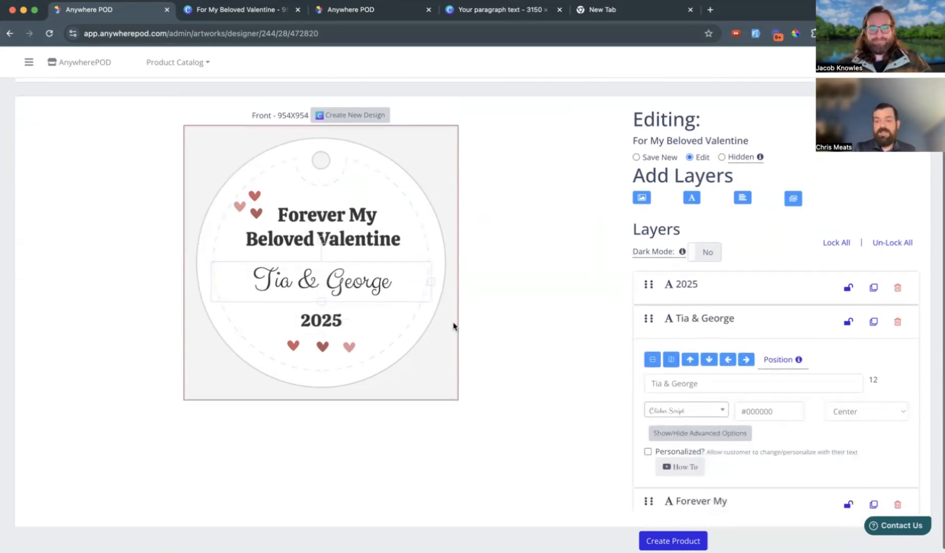
{"action": "left_click", "coordinate": [648, 449]}
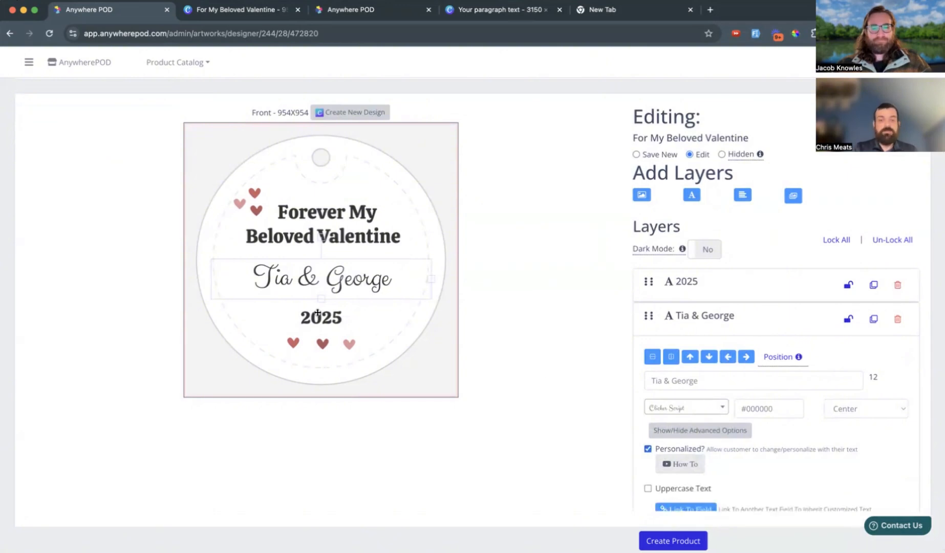
{"action": "left_click", "coordinate": [318, 313]}
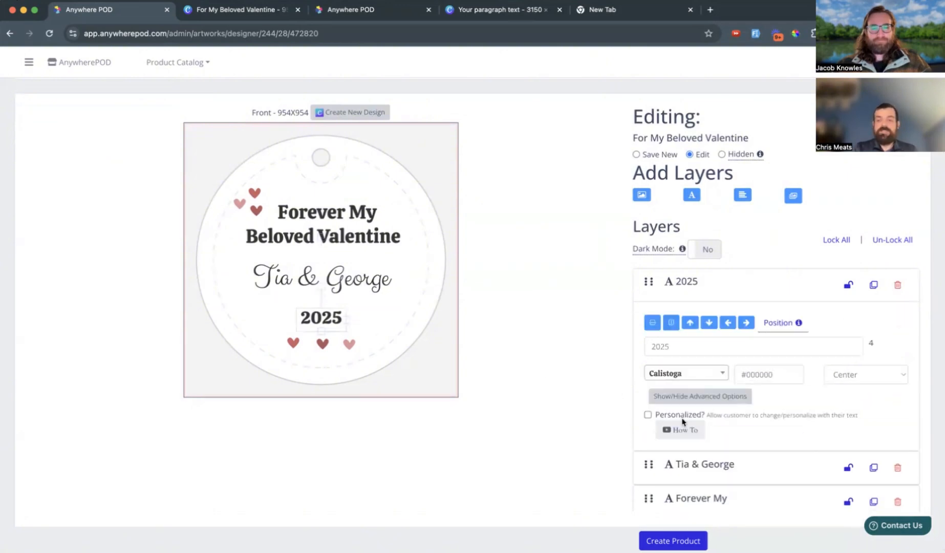
{"action": "left_click", "coordinate": [648, 414]}
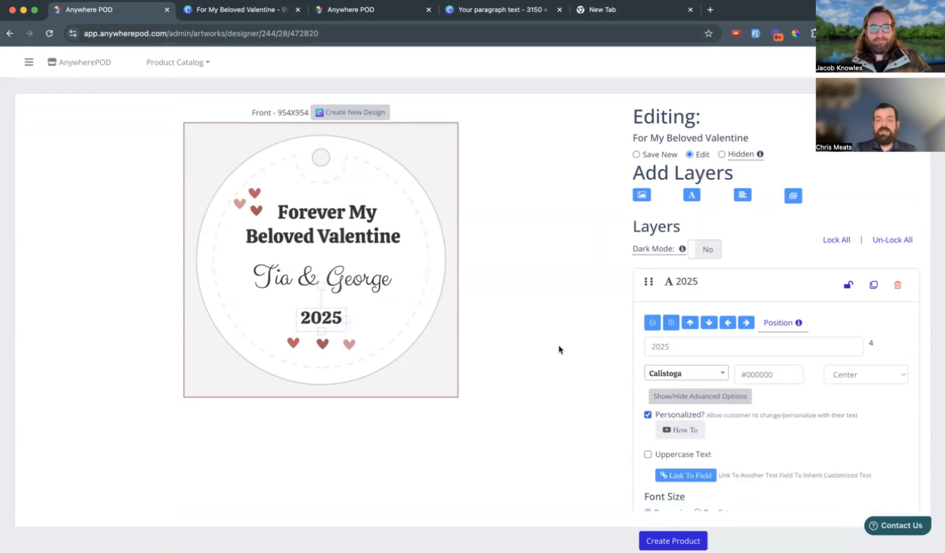
Choose the Circle variant and create the ornament product.
{"action": "scroll", "coordinate": [558, 345], "scroll_direction": "up", "scroll_amount": 1}
{"action": "scroll", "coordinate": [558, 348], "scroll_direction": "up", "scroll_amount": 1}
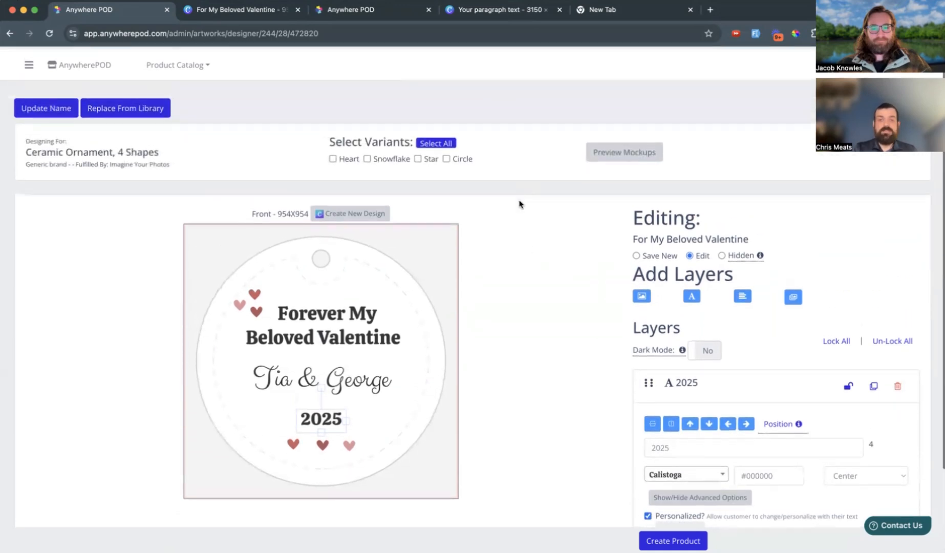
{"action": "left_click", "coordinate": [446, 157]}
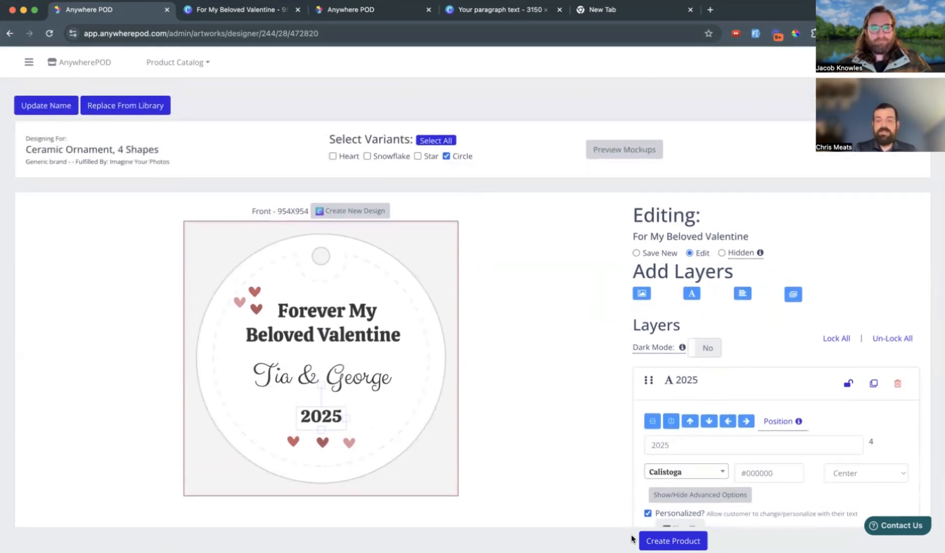
{"action": "left_click", "coordinate": [673, 541]}
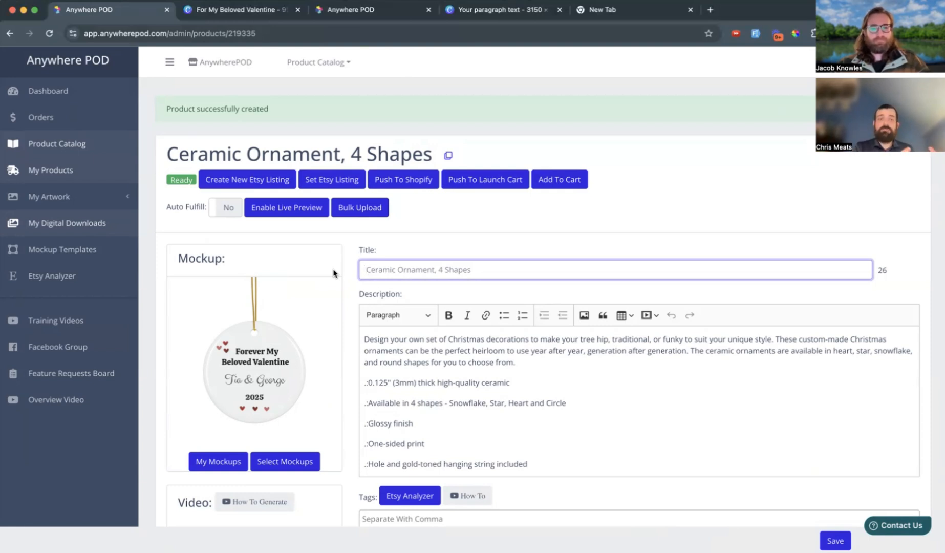
Switch to Canva, open the Your paragraph text photo collage and examine the crop of its bottom-left photo.
{"action": "left_click", "coordinate": [191, 13]}
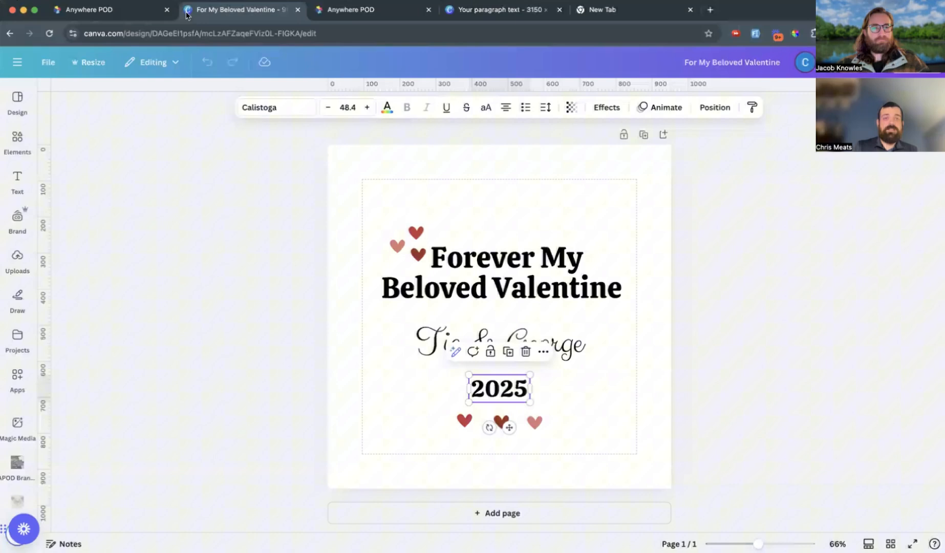
{"action": "left_click", "coordinate": [8, 34]}
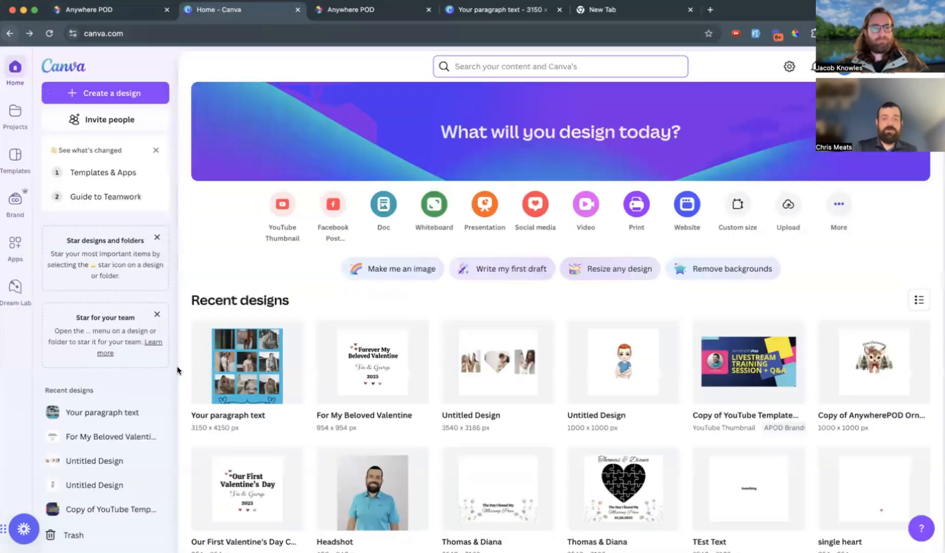
{"action": "left_click", "coordinate": [244, 361]}
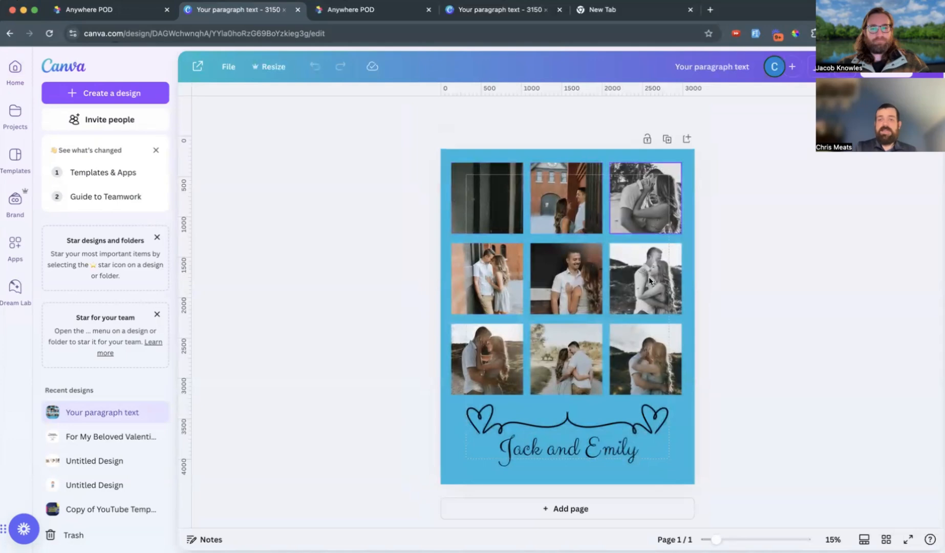
{"action": "left_click", "coordinate": [494, 361]}
{"action": "double_click", "coordinate": [422, 353]}
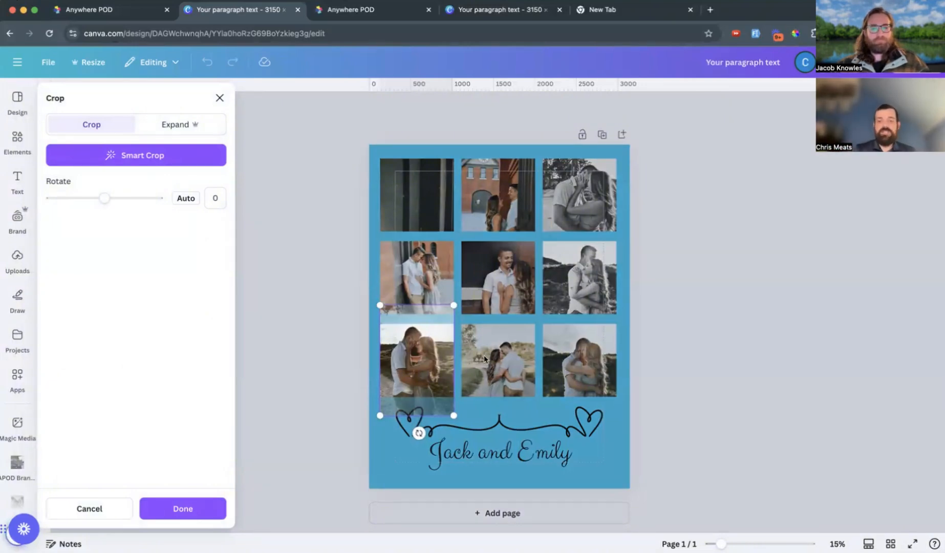
{"action": "left_click", "coordinate": [646, 395]}
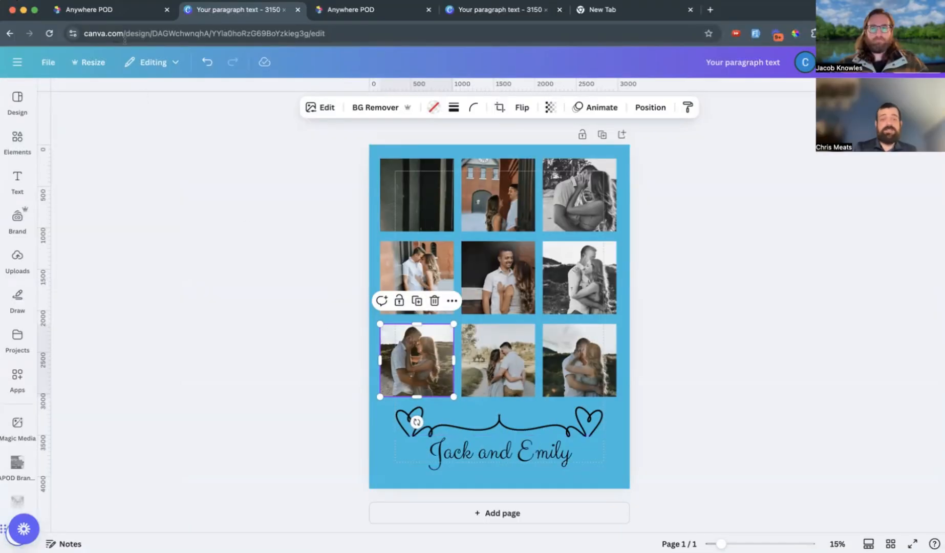
In Anywhere POD, start designing CustomCat's VPL Cozy Plush Fleece Blanket - 60x80 and dismiss the new artwork prompt.
{"action": "left_click", "coordinate": [108, 11]}
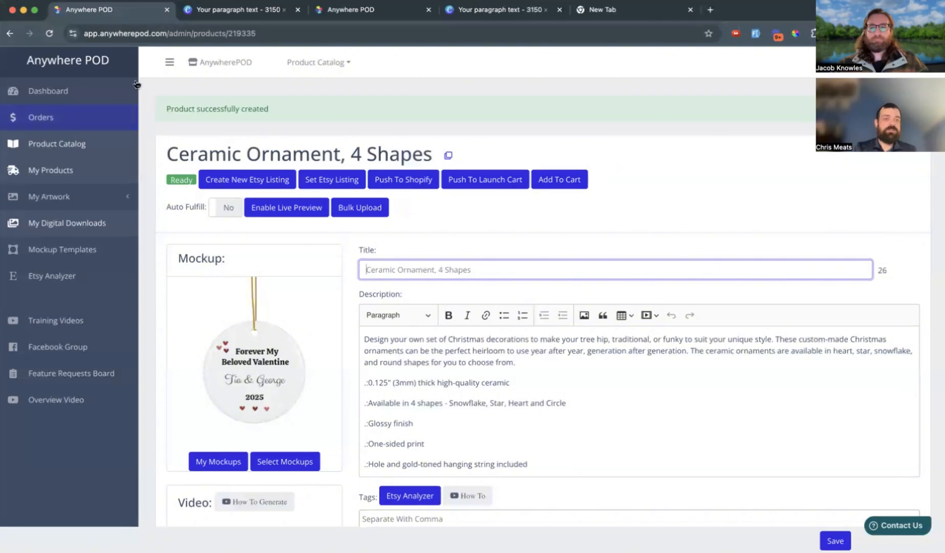
{"action": "left_click", "coordinate": [314, 66]}
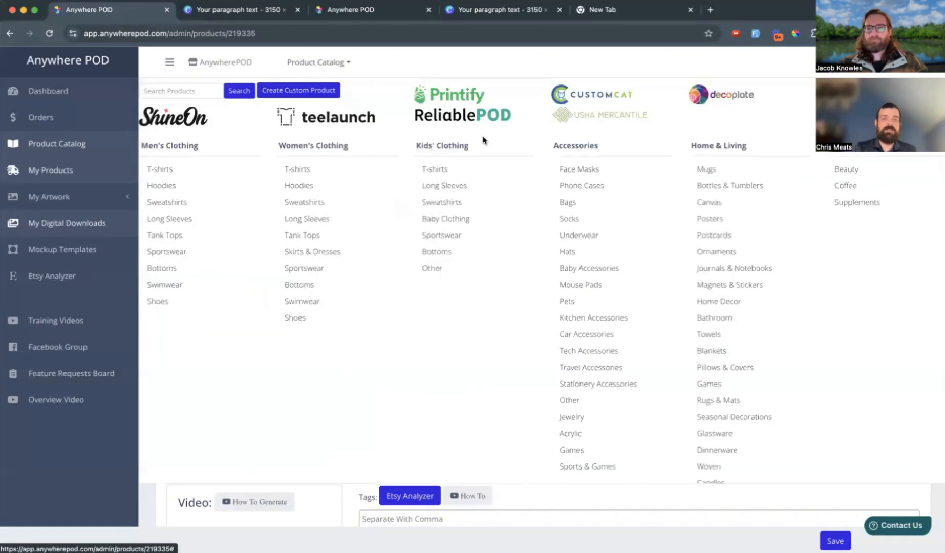
{"action": "left_click", "coordinate": [597, 96]}
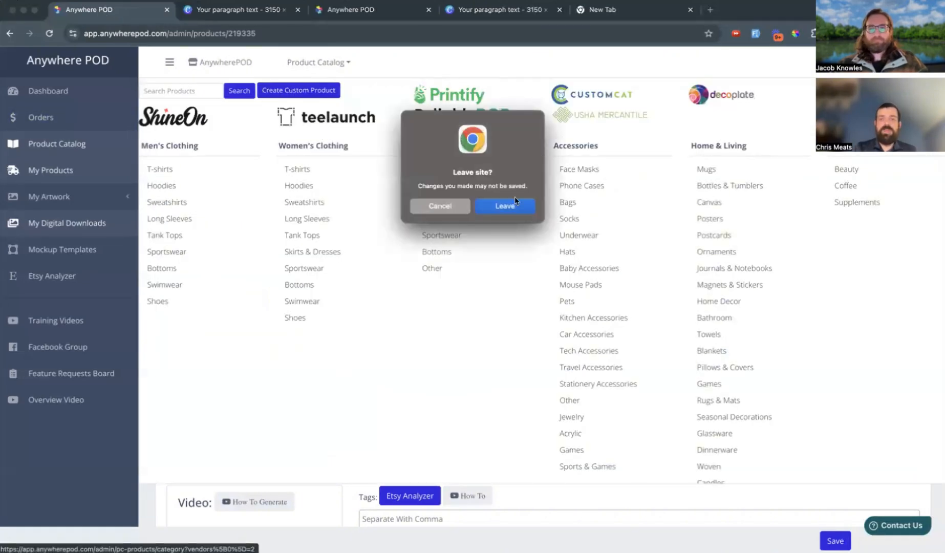
{"action": "left_click", "coordinate": [512, 209]}
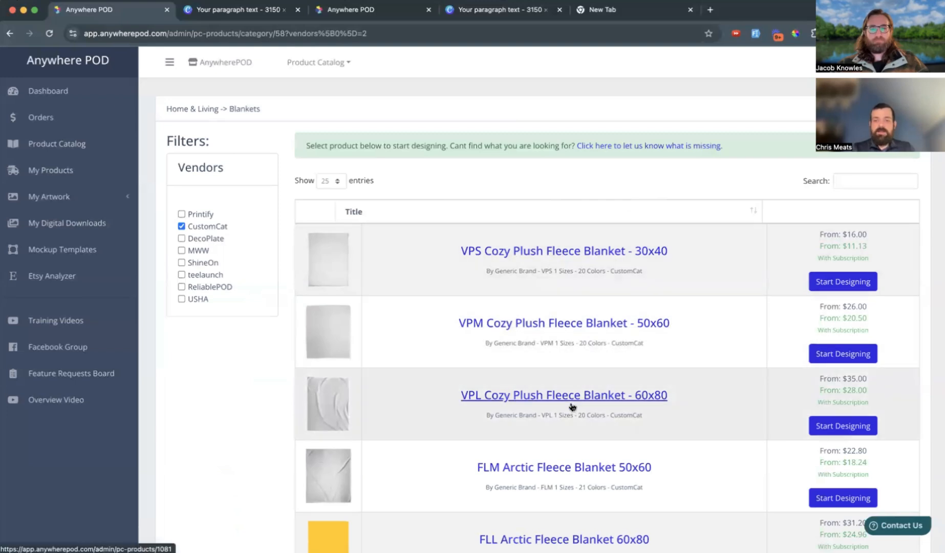
{"action": "left_click", "coordinate": [840, 430]}
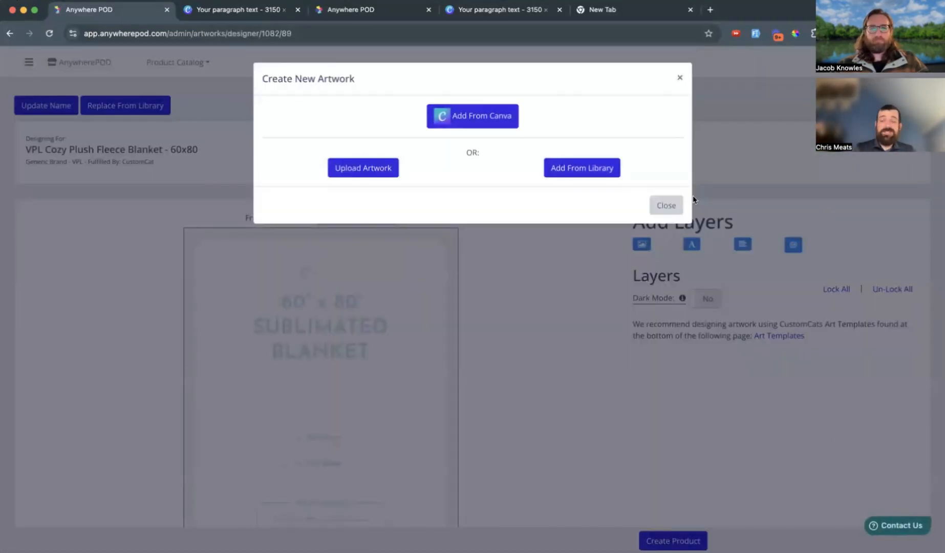
{"action": "left_click", "coordinate": [671, 207]}
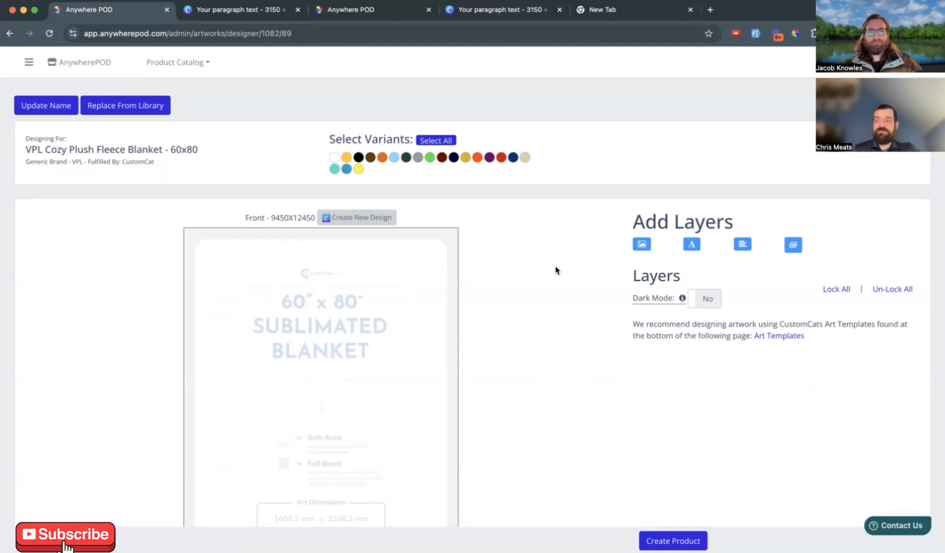
Import the Your paragraph text photo collage from Canva as separate layers onto the blanket's front.
{"action": "left_click_drag", "start_coordinate": [270, 218], "coordinate": [314, 219]}
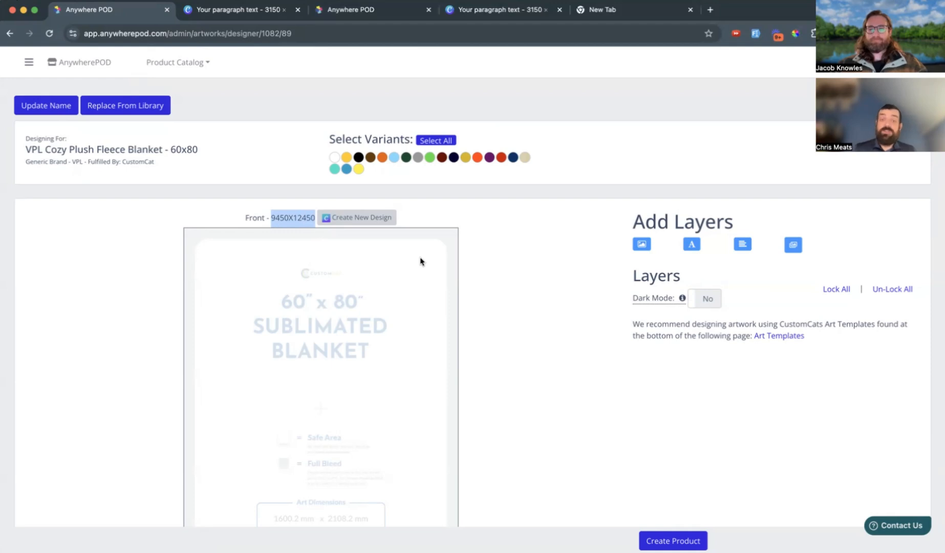
{"action": "left_click", "coordinate": [518, 287]}
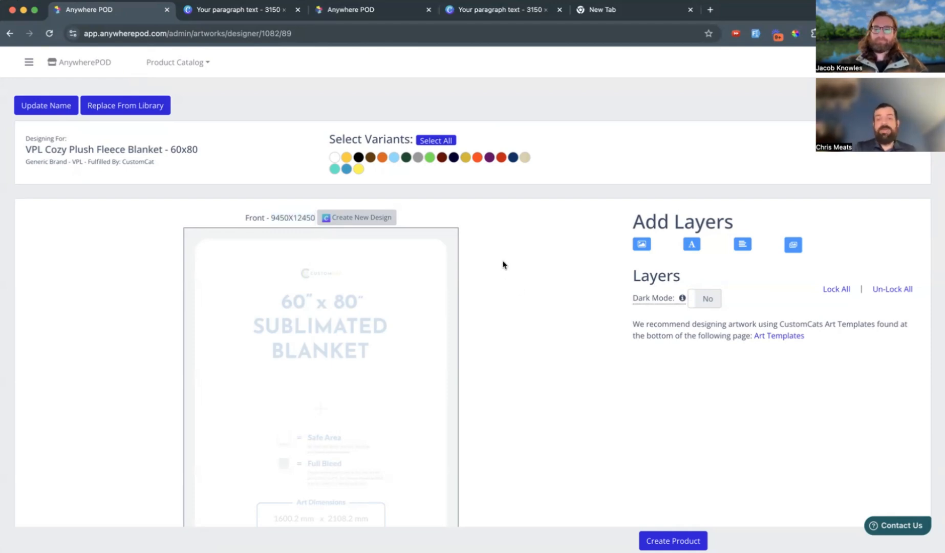
{"action": "left_click", "coordinate": [360, 218]}
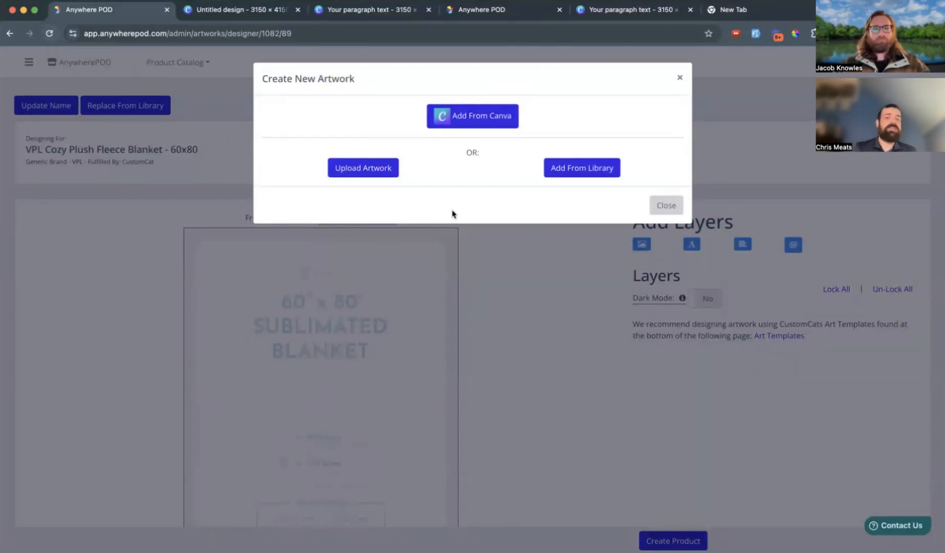
{"action": "left_click", "coordinate": [447, 117]}
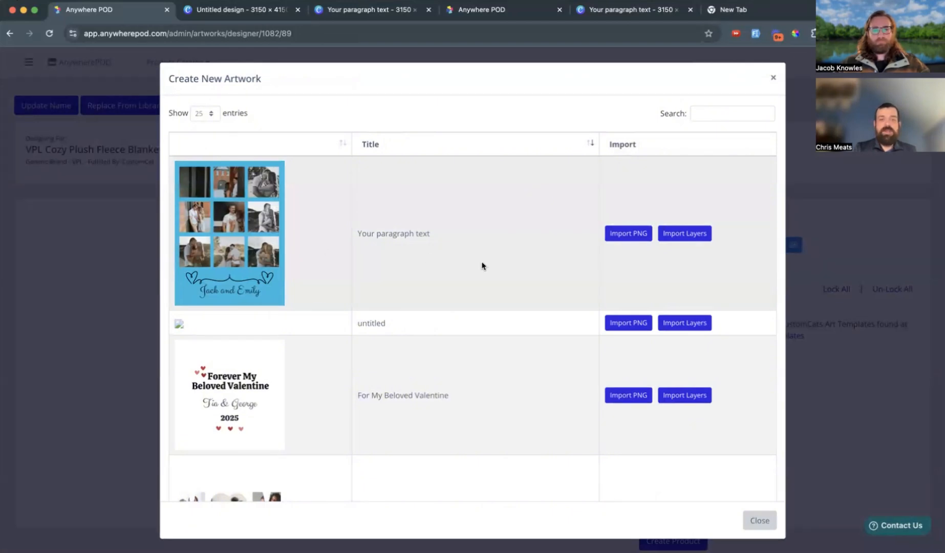
{"action": "left_click", "coordinate": [691, 234]}
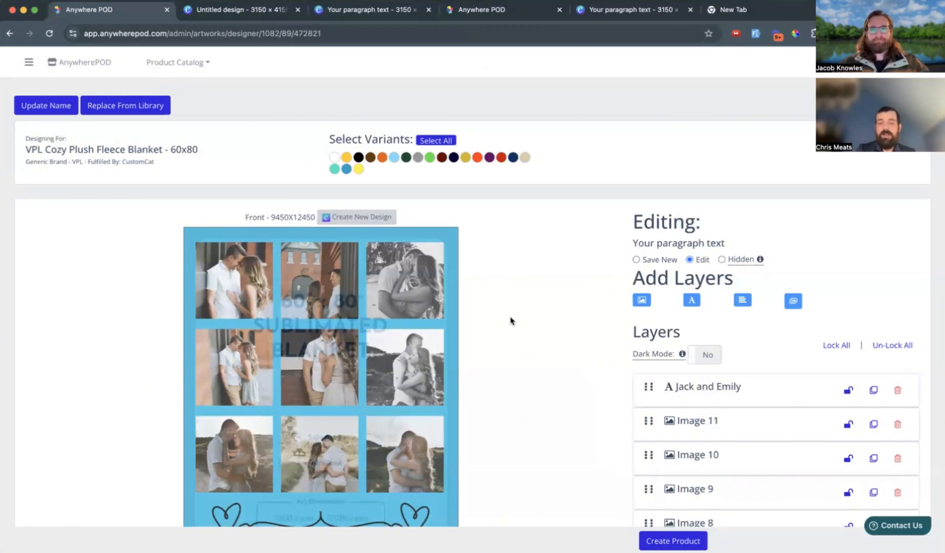
Recrop the collage's centre photo, Image 5, moving the crop area up to include both people's faces.
{"action": "scroll", "coordinate": [511, 321], "scroll_direction": "down", "scroll_amount": 3}
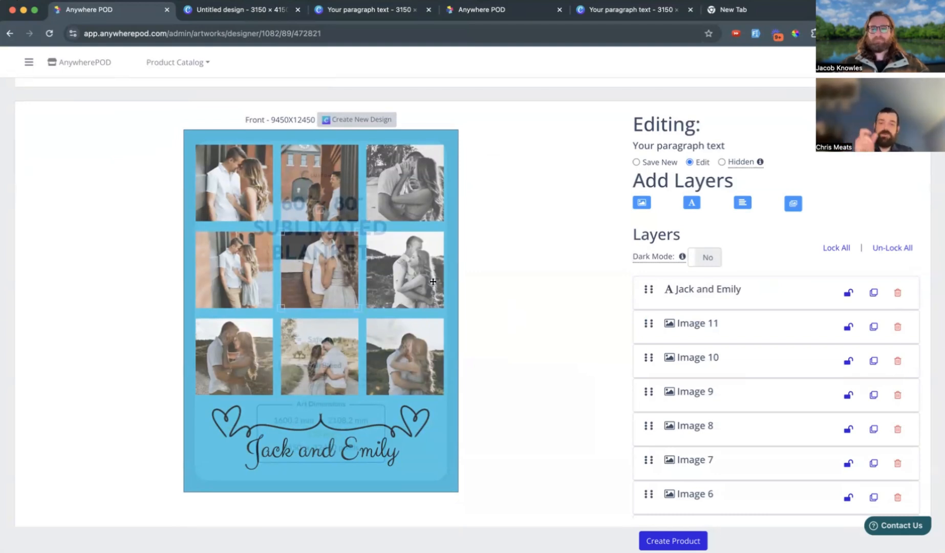
{"action": "scroll", "coordinate": [723, 363], "scroll_direction": "down", "scroll_amount": 3}
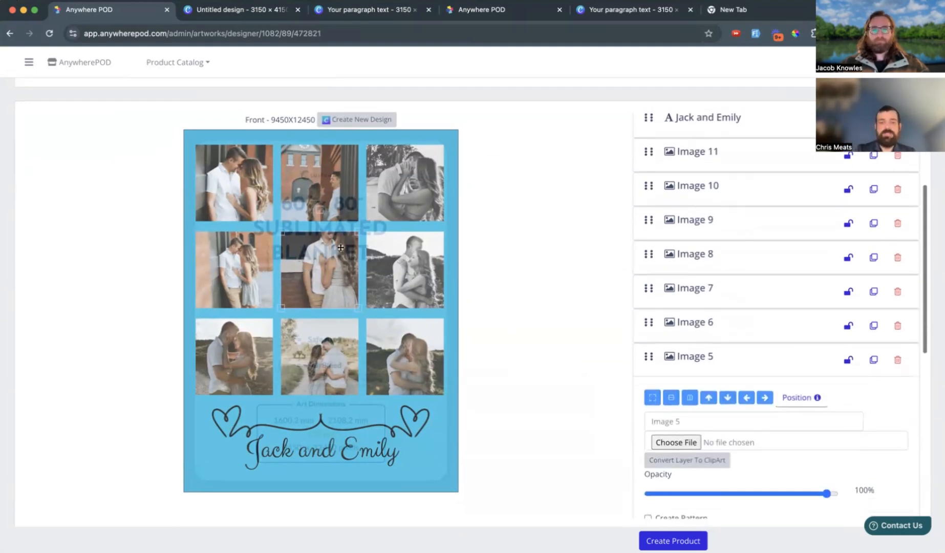
{"action": "scroll", "coordinate": [734, 322], "scroll_direction": "down", "scroll_amount": 3}
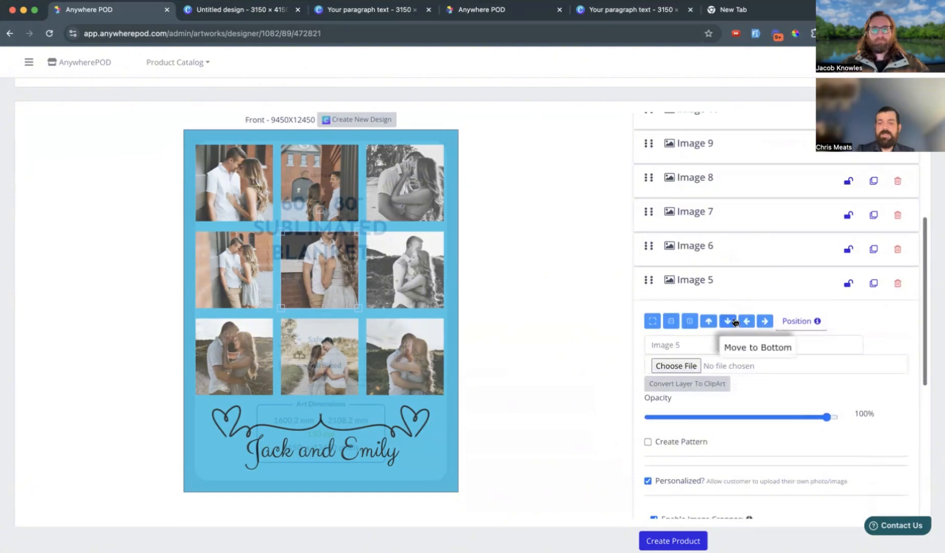
{"action": "scroll", "coordinate": [734, 323], "scroll_direction": "down", "scroll_amount": 5}
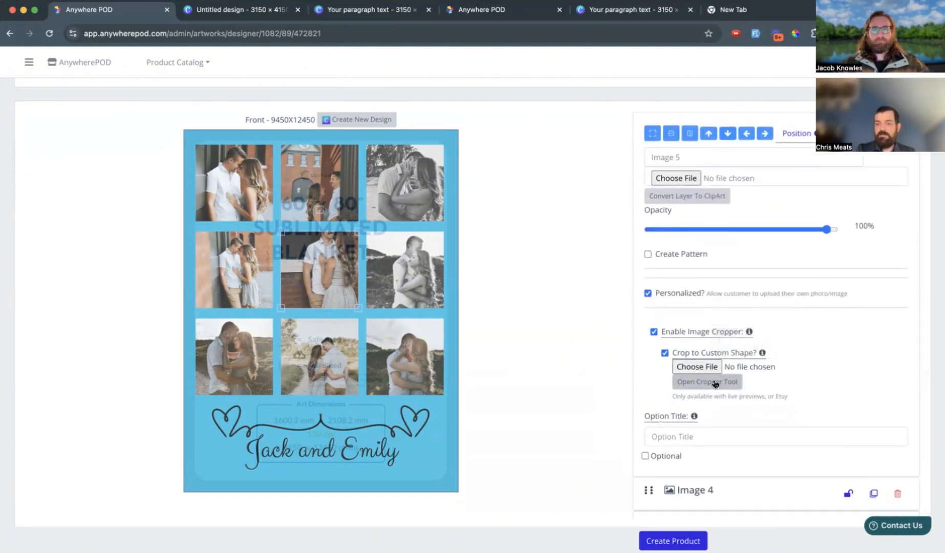
{"action": "left_click", "coordinate": [715, 382]}
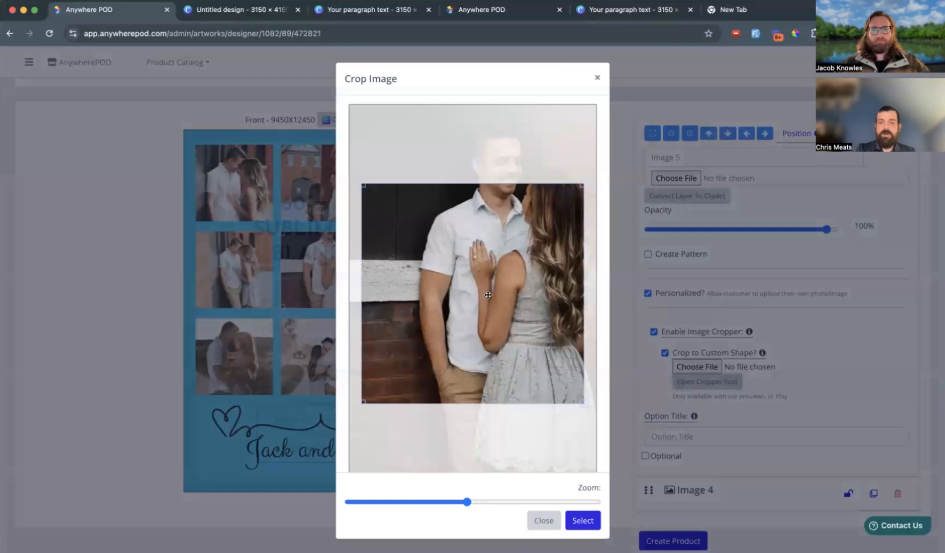
{"action": "left_click_drag", "start_coordinate": [488, 295], "coordinate": [499, 249]}
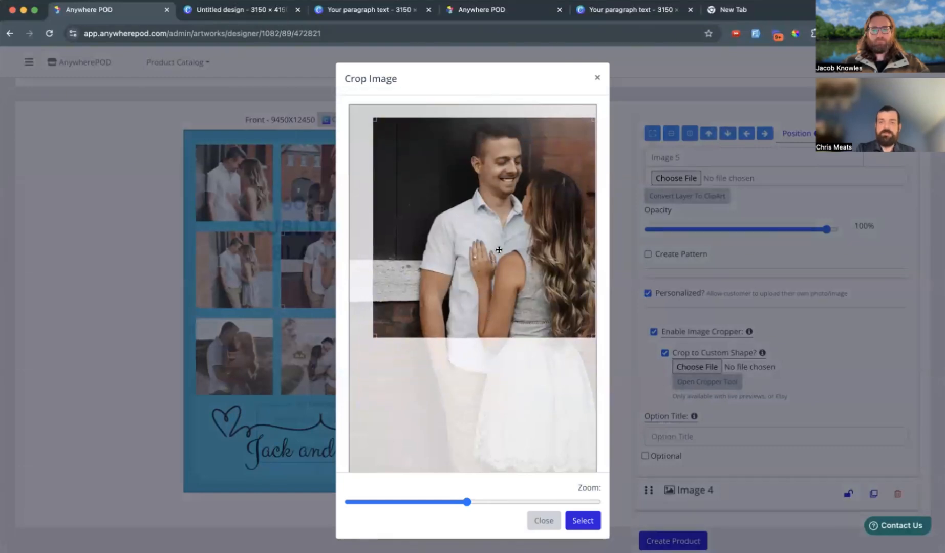
{"action": "left_click", "coordinate": [583, 520]}
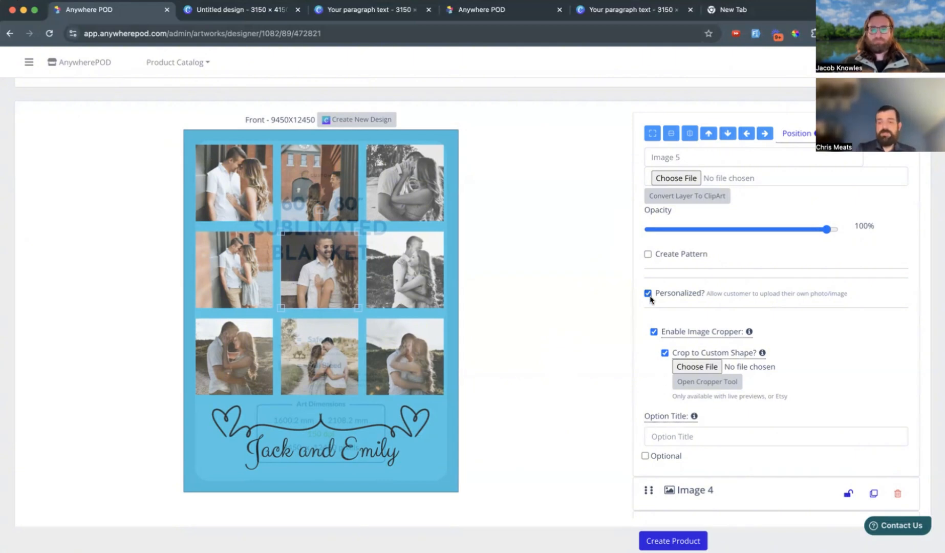
Make the couple's names text layer personalizable and create the blanket product with the White variant.
{"action": "left_click", "coordinate": [305, 456]}
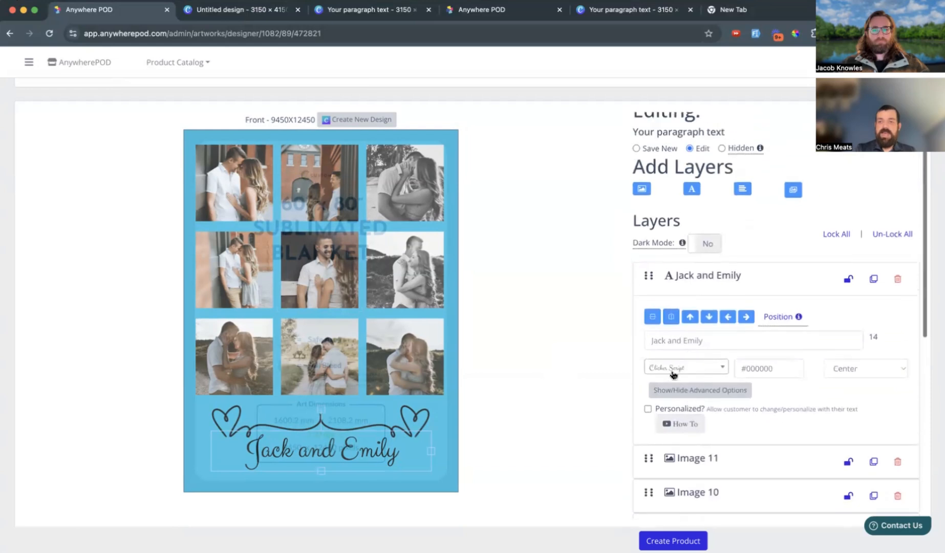
{"action": "left_click", "coordinate": [647, 410]}
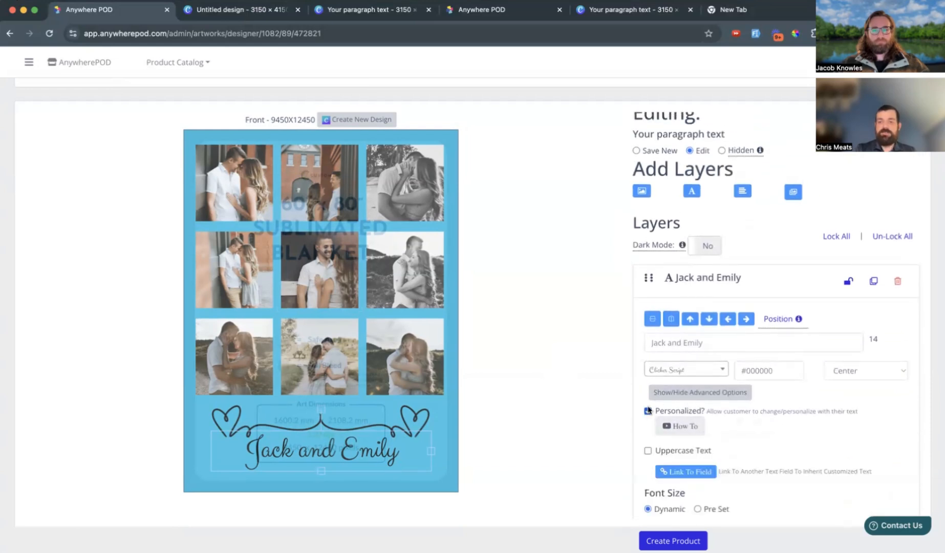
{"action": "left_click", "coordinate": [675, 537]}
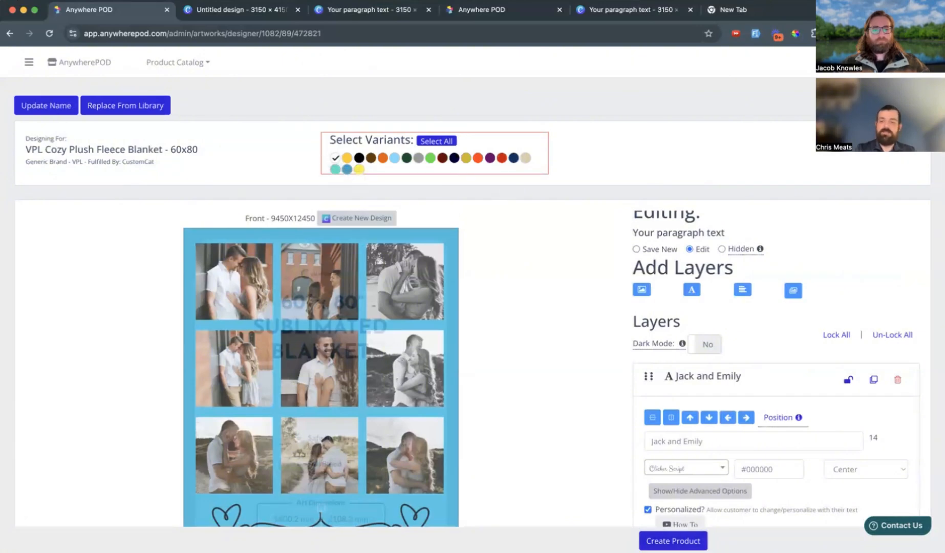
{"action": "left_click", "coordinate": [662, 541]}
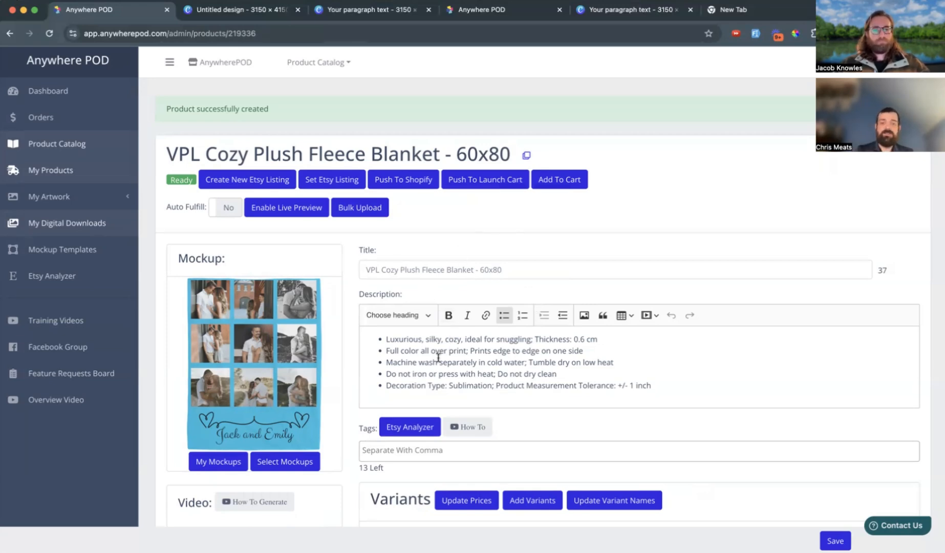
{"action": "scroll", "coordinate": [438, 361], "scroll_direction": "down", "scroll_amount": 2}
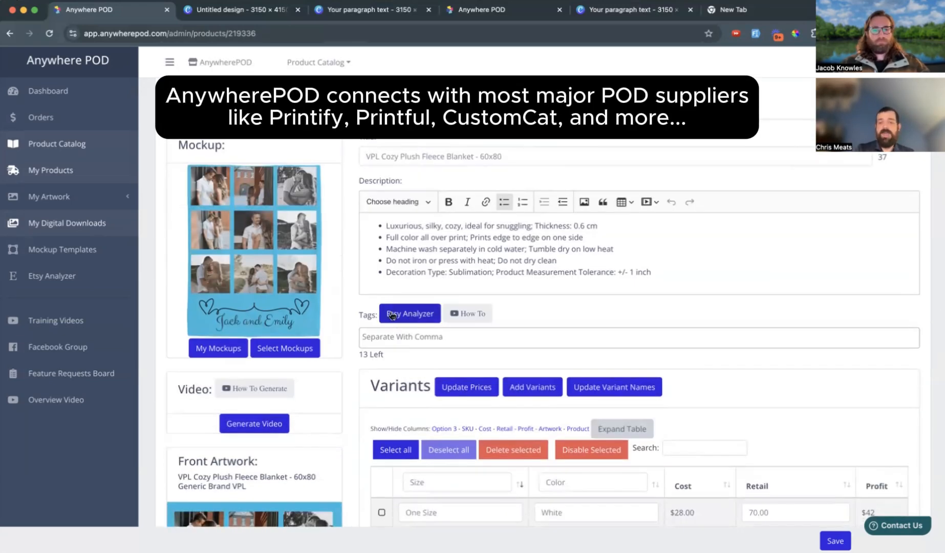